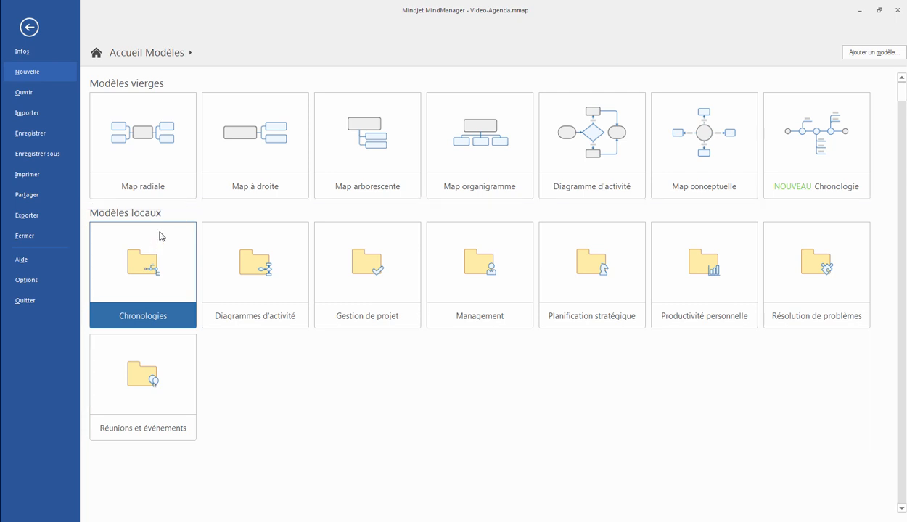
Step: Look into the Réunions et événements templates, then create a new map from the blank Map à droite template
{"action": "left_click", "coordinate": [149, 381]}
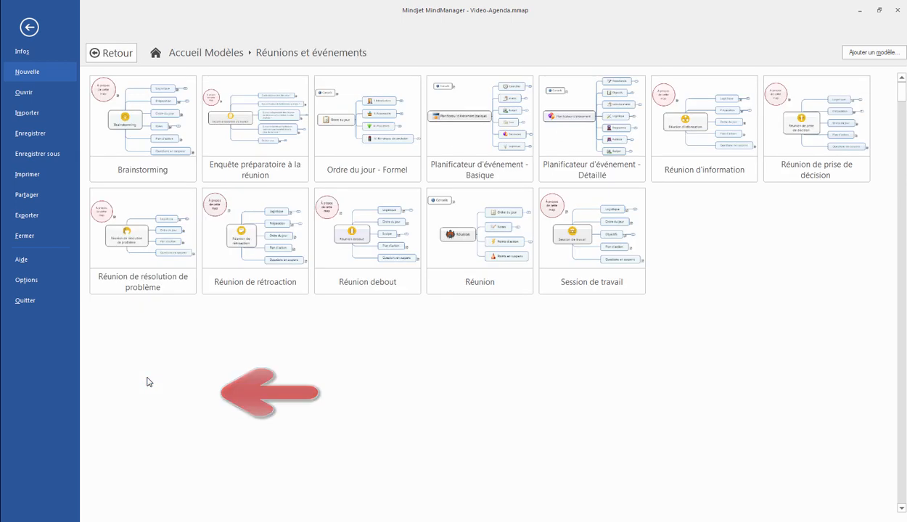
{"action": "left_click", "coordinate": [103, 55]}
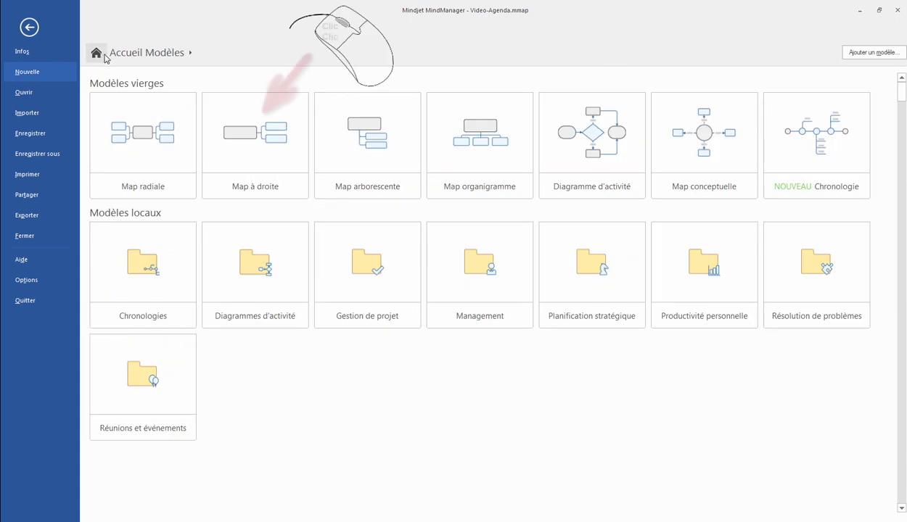
{"action": "double_click", "coordinate": [258, 142]}
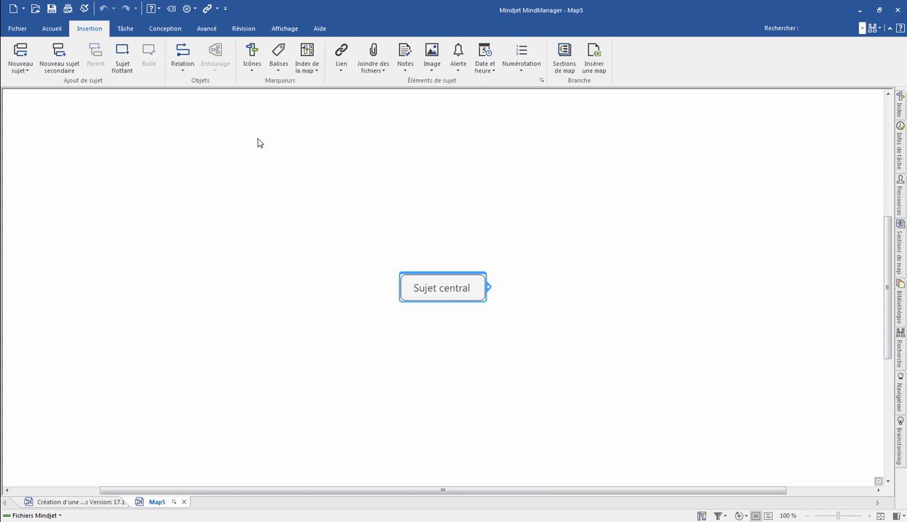
Step: Rename the central topic as "Planification d'un événement"
{"action": "double_click", "coordinate": [454, 284]}
{"action": "type", "text": "Planification d'un événement"}
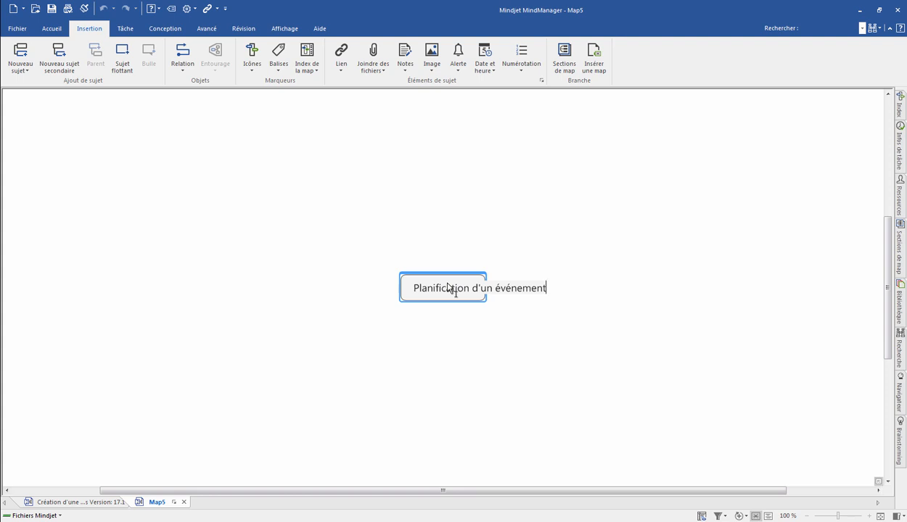
{"action": "key", "text": "Return"}
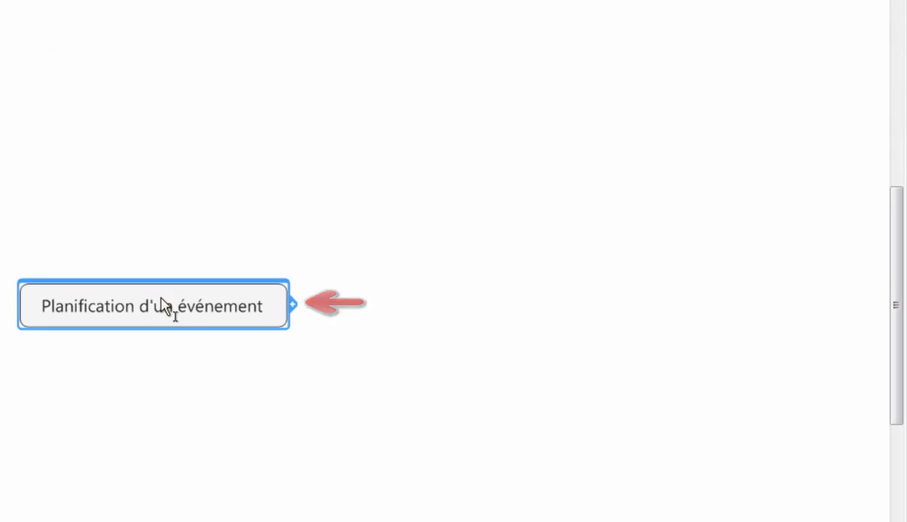
Step: Add a first main topic named "Collection d'idées" to the central topic
{"action": "key", "text": "Tab"}
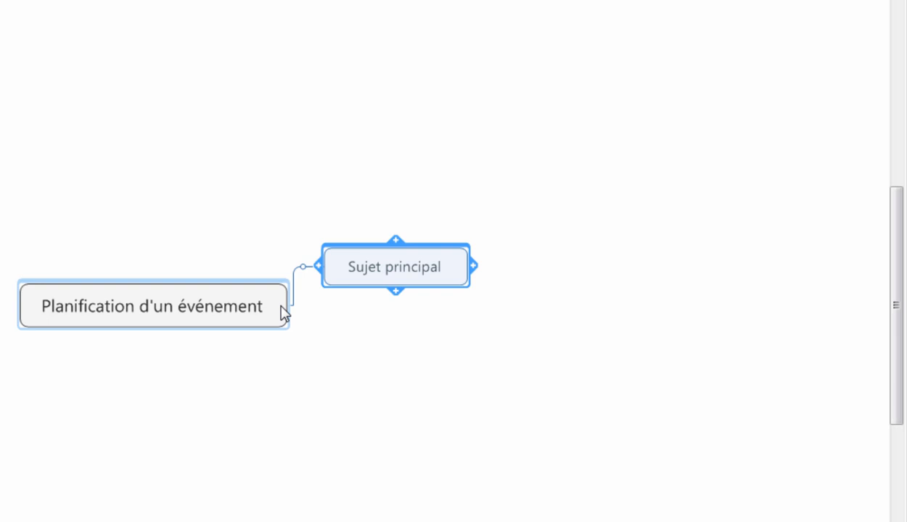
{"action": "type", "text": "Collection d'idées"}
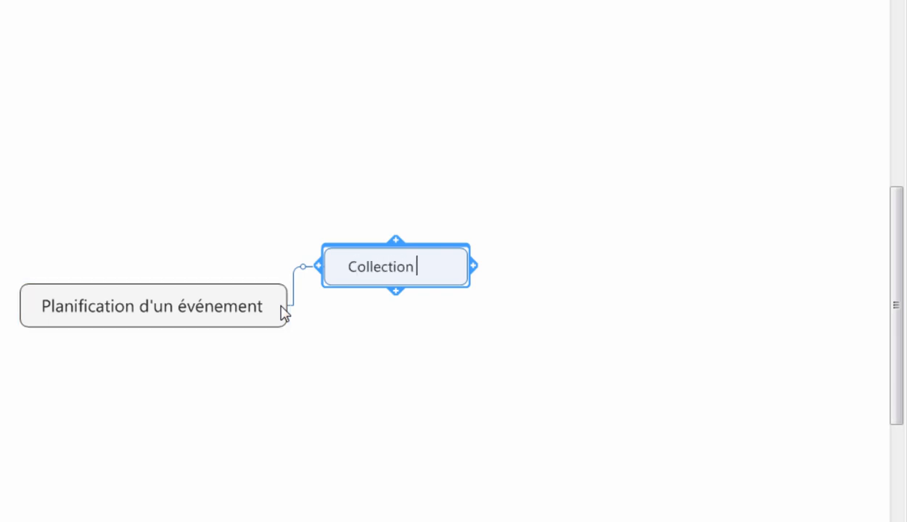
{"action": "key", "text": "Return"}
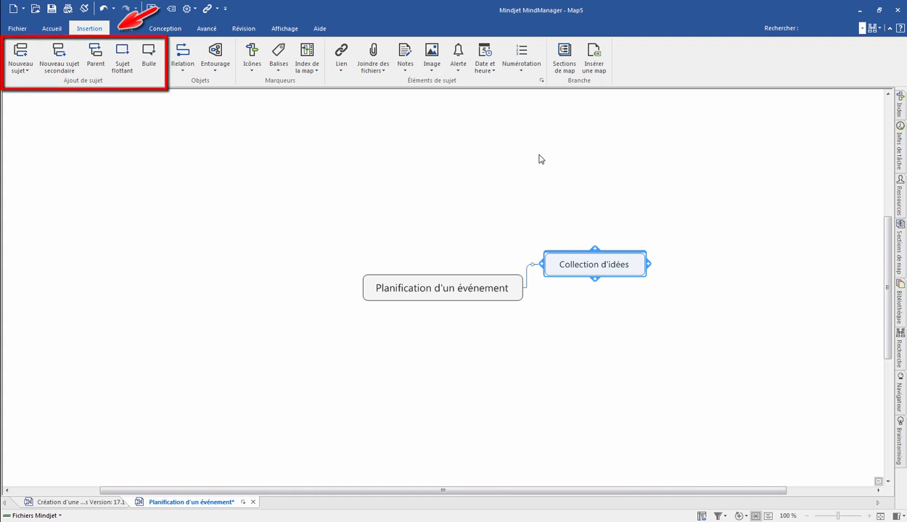
Step: Insert a new main topic below Collection d'idées and name it "Logistique"
{"action": "left_click", "coordinate": [18, 56]}
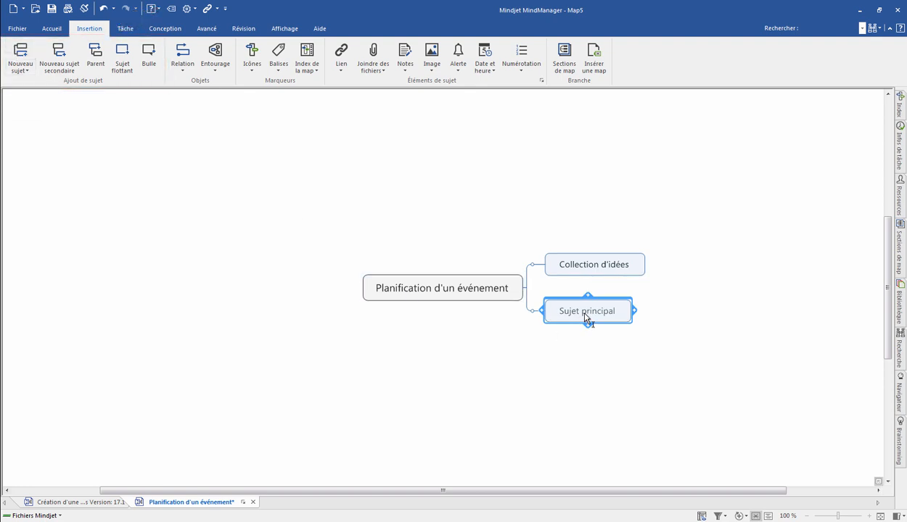
{"action": "left_click", "coordinate": [585, 313]}
{"action": "type", "text": "Logistique"}
{"action": "left_click", "coordinate": [371, 237]}
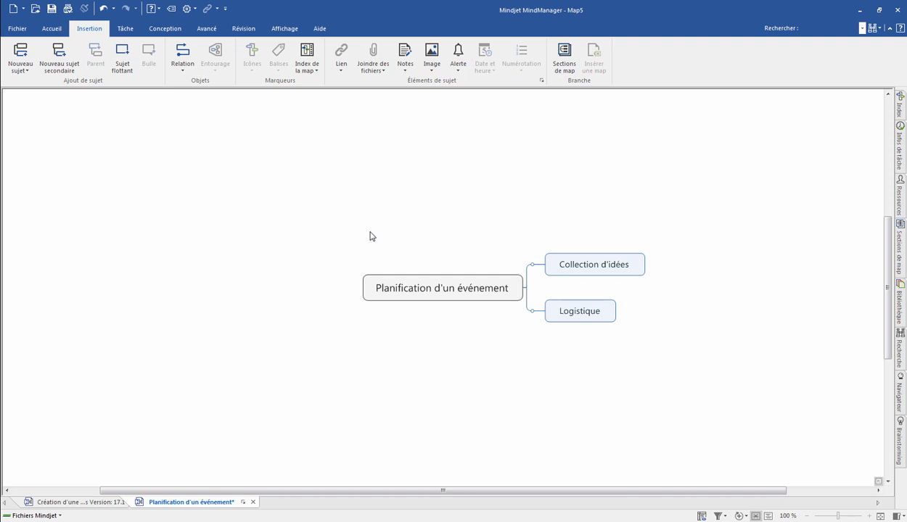
Step: Insert another main topic from the central topic and name it "Collations"
{"action": "right_click", "coordinate": [397, 290]}
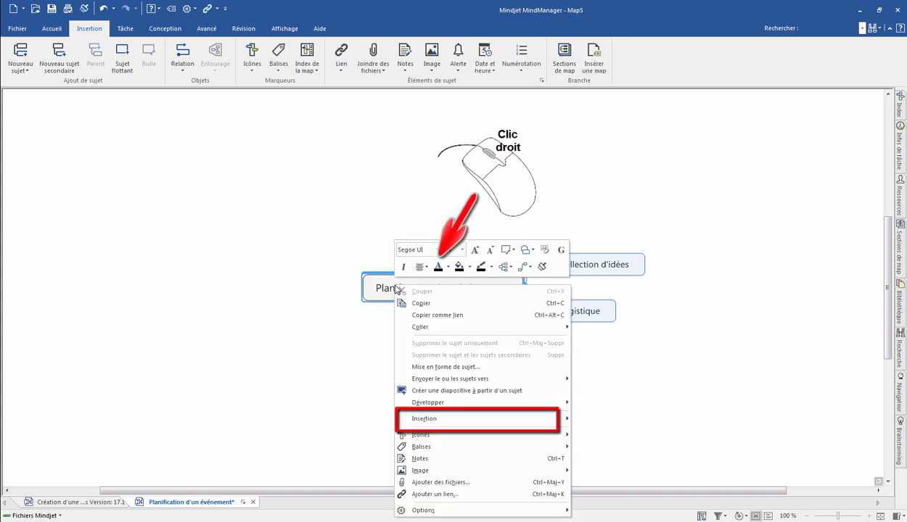
{"action": "mouse_move", "coordinate": [500, 425]}
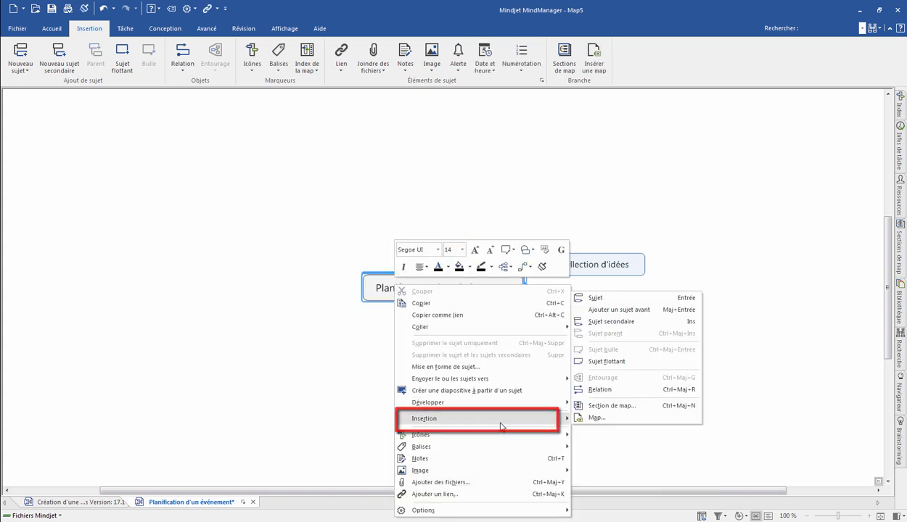
{"action": "left_click", "coordinate": [595, 298]}
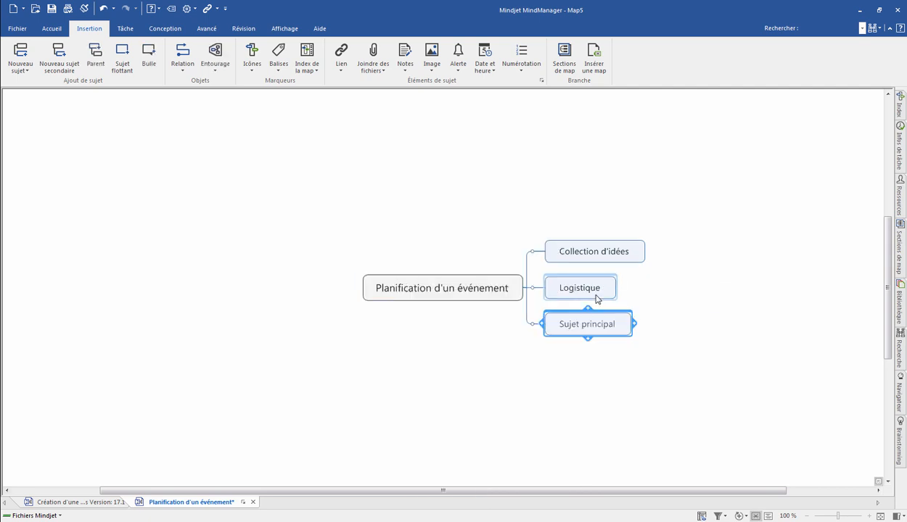
{"action": "type", "text": "Collations"}
{"action": "key", "text": "Return"}
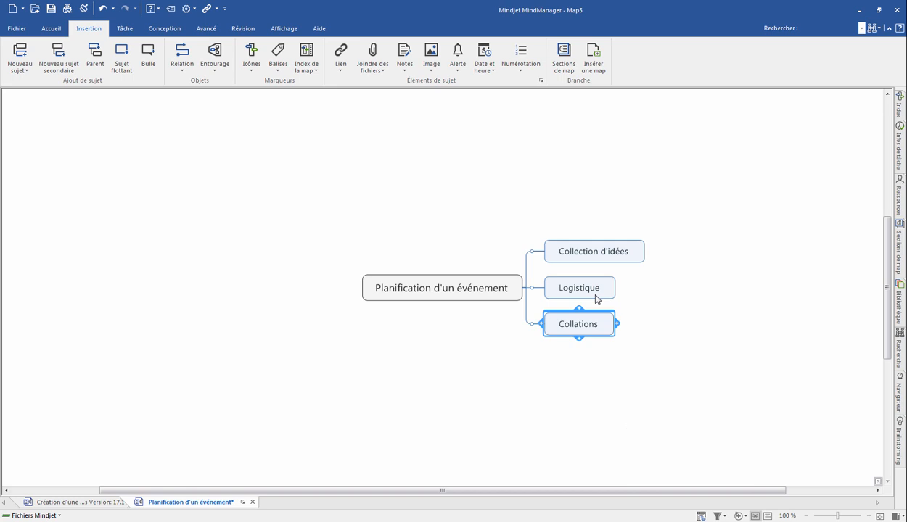
Step: Add a fourth main topic named "Clôture de l'événement" below Collations
{"action": "key", "text": "Return"}
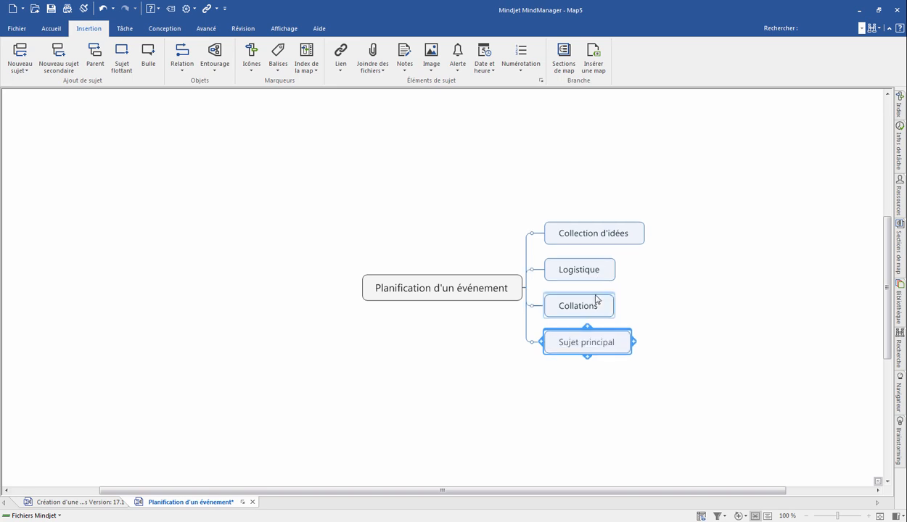
{"action": "type", "text": "Clôture de l'événe"}
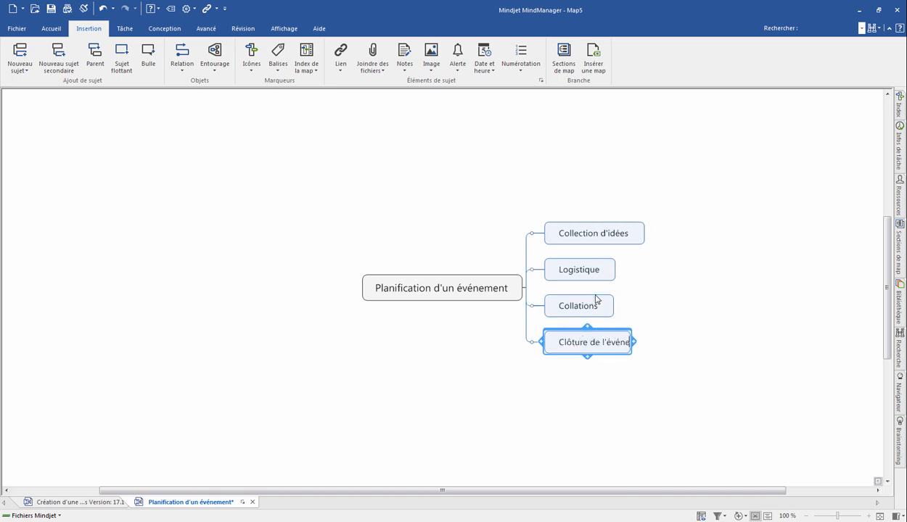
{"action": "type", "text": "ment"}
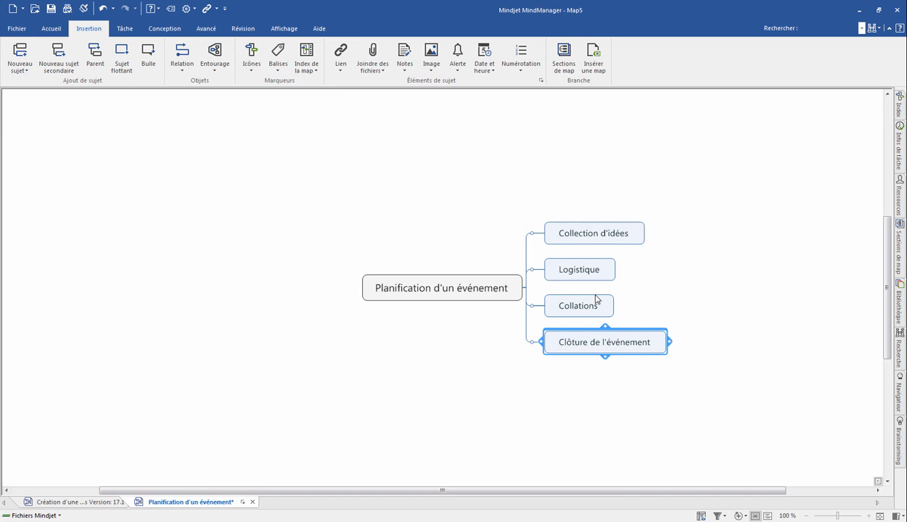
{"action": "left_click", "coordinate": [668, 404]}
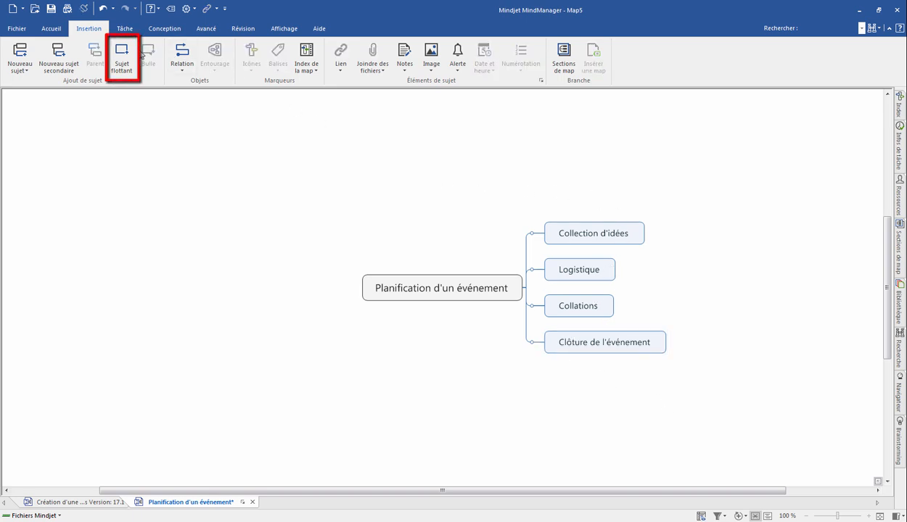
Step: Place a floating topic in the empty area above Collection d'idées and name it "Collations"
{"action": "left_click", "coordinate": [124, 52]}
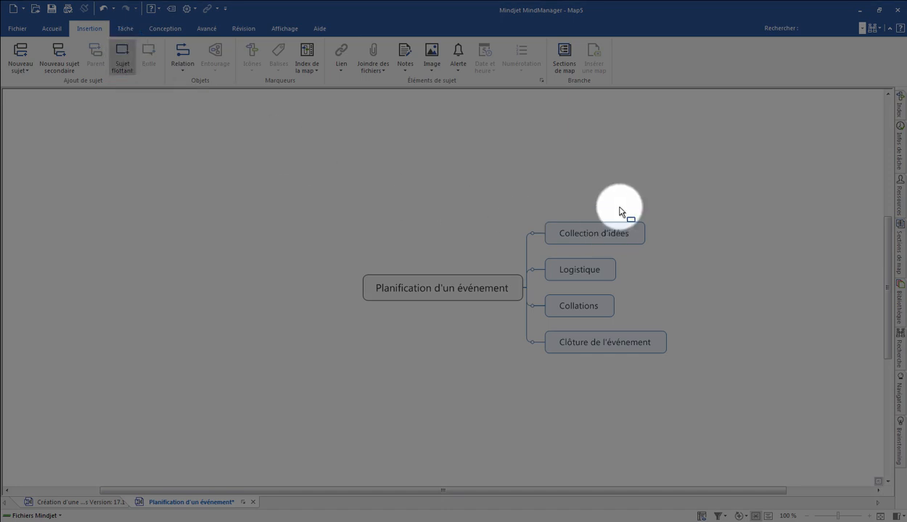
{"action": "left_click", "coordinate": [609, 174]}
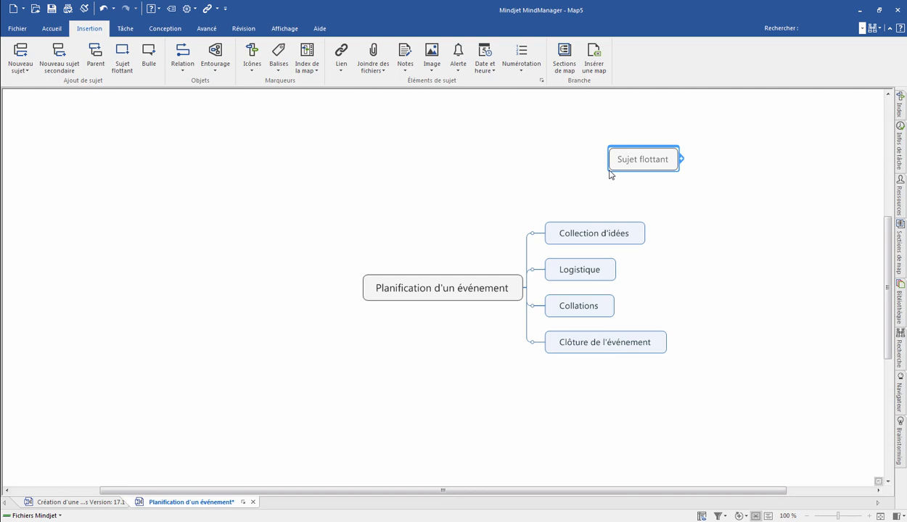
{"action": "type", "text": "Collations"}
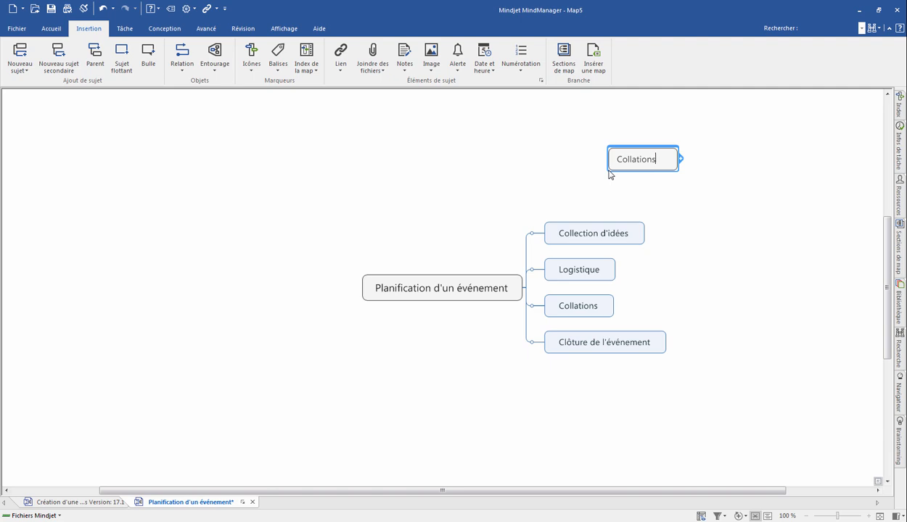
{"action": "key", "text": "Return"}
Step: Add three subtopics named "Salade", "Grill" and "Poisson" to the floating Collations topic
{"action": "key", "text": "Insert"}
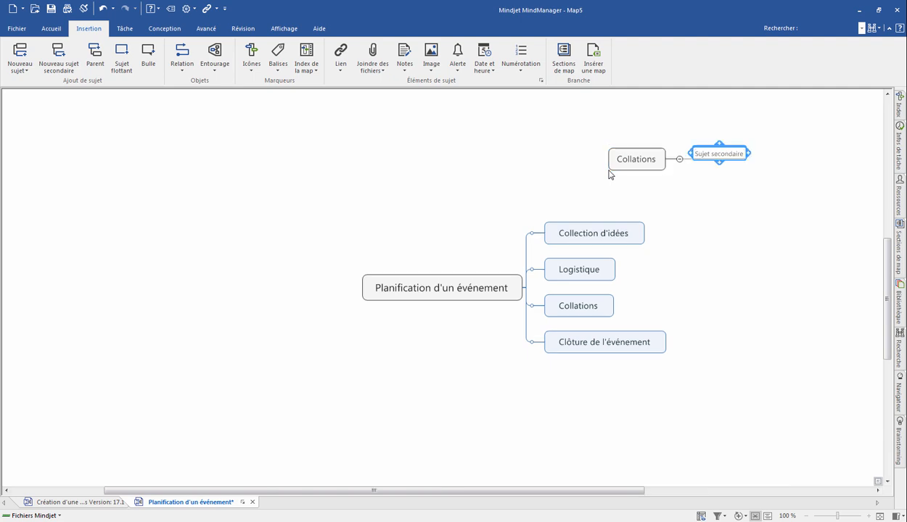
{"action": "type", "text": "Salade"}
{"action": "key", "text": "Return"}
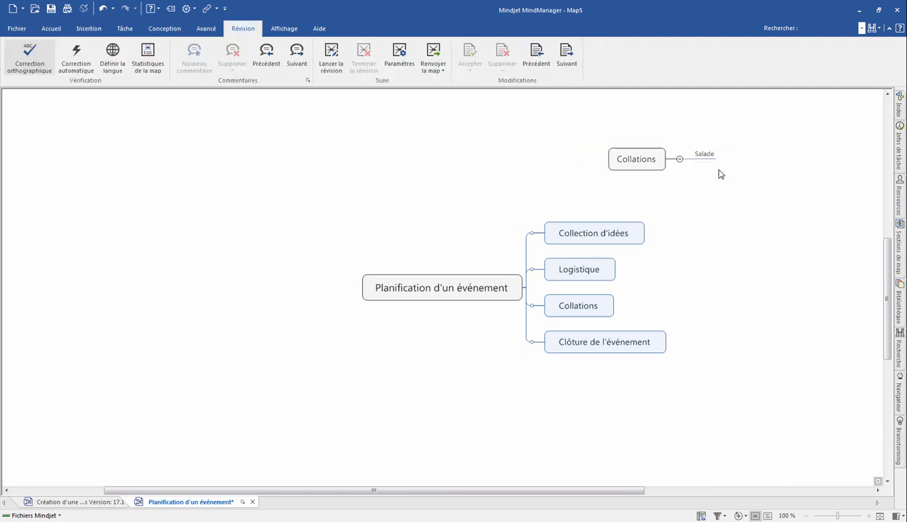
{"action": "left_click", "coordinate": [706, 159]}
{"action": "key", "text": "Return"}
{"action": "type", "text": "Grill"}
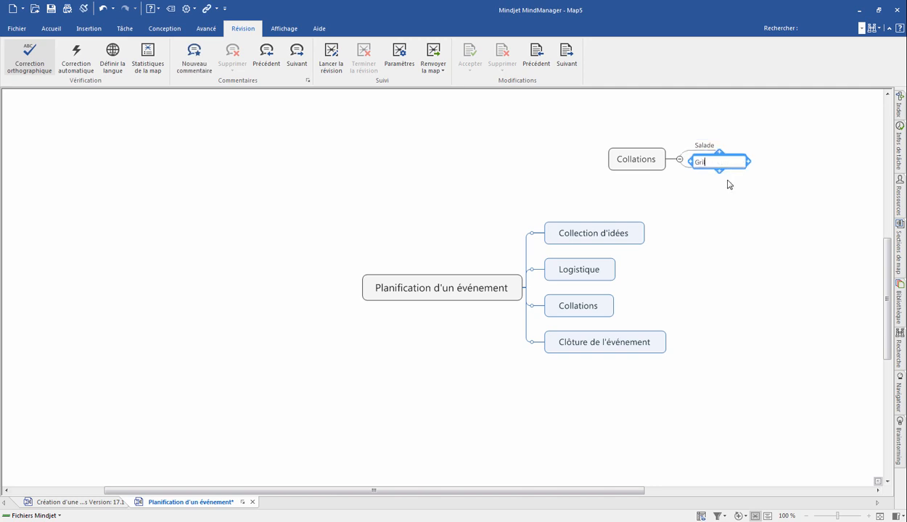
{"action": "key", "text": "Return"}
{"action": "type", "text": "Poisson"}
{"action": "key", "text": "Return"}
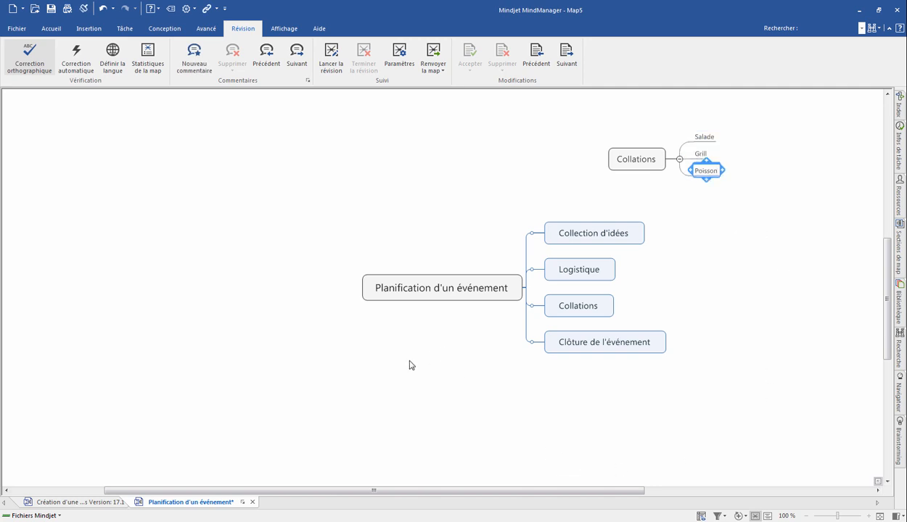
Step: Insert a floating topic in the empty canvas area above the central topic
{"action": "double_click", "coordinate": [385, 223]}
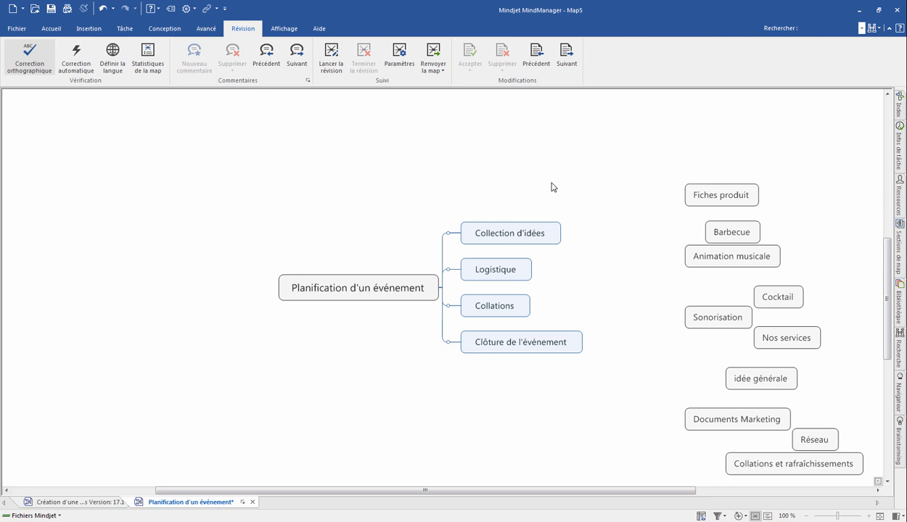
Step: Attach the floating topics Fiches produit to Logistique, Animation musicale to Clôture de l'événement, and Nos services to Collection d'idées
{"action": "left_click_drag", "start_coordinate": [718, 194], "coordinate": [570, 285]}
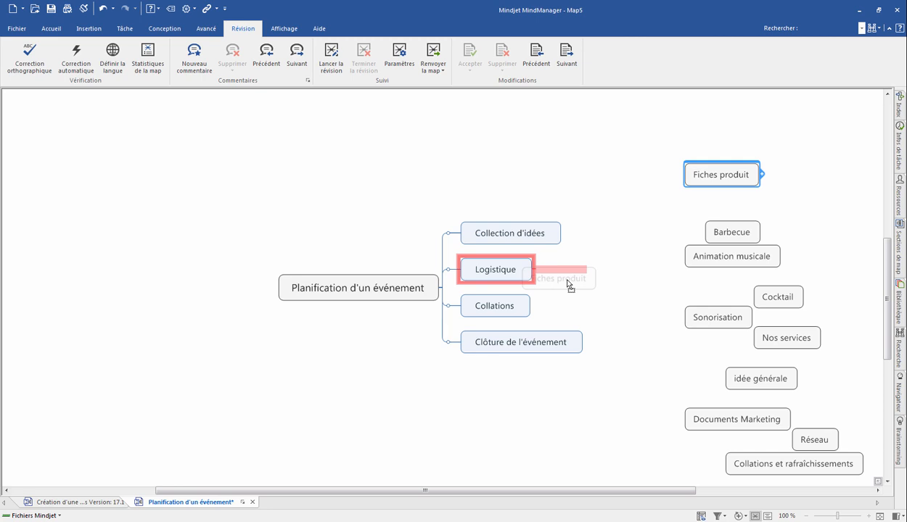
{"action": "left_click_drag", "start_coordinate": [569, 285], "coordinate": [569, 285]}
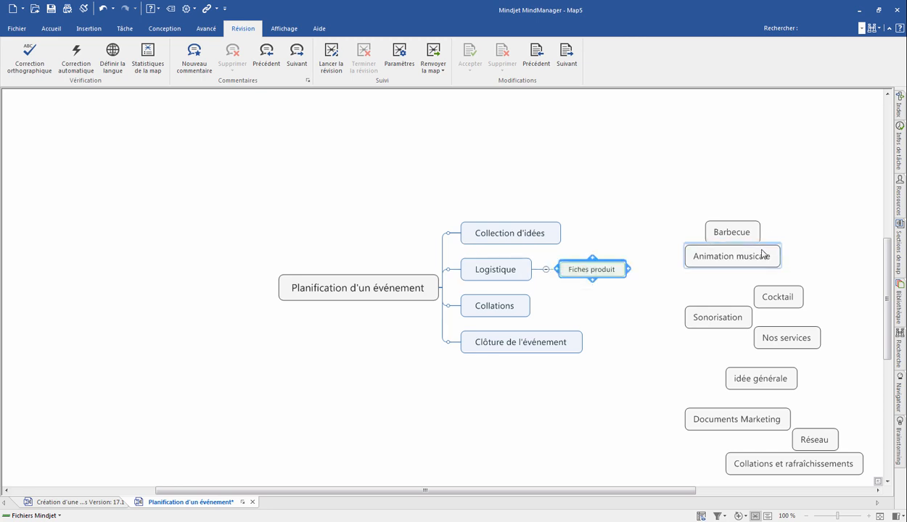
{"action": "left_click_drag", "start_coordinate": [766, 257], "coordinate": [584, 350]}
{"action": "left_click_drag", "start_coordinate": [815, 338], "coordinate": [551, 239]}
Step: Attach the floating topics Sonorisation and Réseau to Logistique, and idée générale to Collection d'idées above Nos services
{"action": "left_click_drag", "start_coordinate": [718, 317], "coordinate": [573, 282]}
{"action": "left_click_drag", "start_coordinate": [772, 381], "coordinate": [559, 219]}
{"action": "left_click_drag", "start_coordinate": [816, 440], "coordinate": [581, 298]}
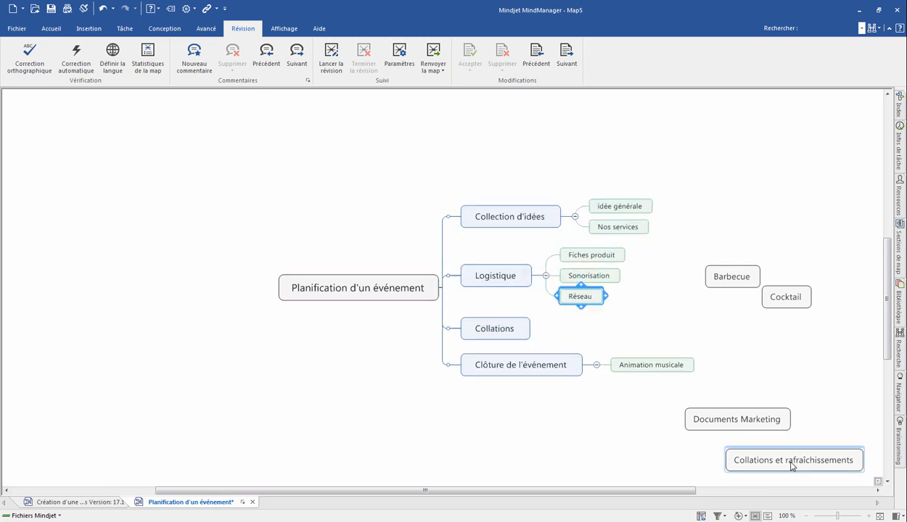
Step: Attach Collations et rafraîchissements to Collection d'idées, Documents Marketing to Logistique, and both Barbecue and Cocktail to Collations
{"action": "left_click_drag", "start_coordinate": [792, 466], "coordinate": [598, 191]}
{"action": "left_click_drag", "start_coordinate": [749, 427], "coordinate": [562, 314]}
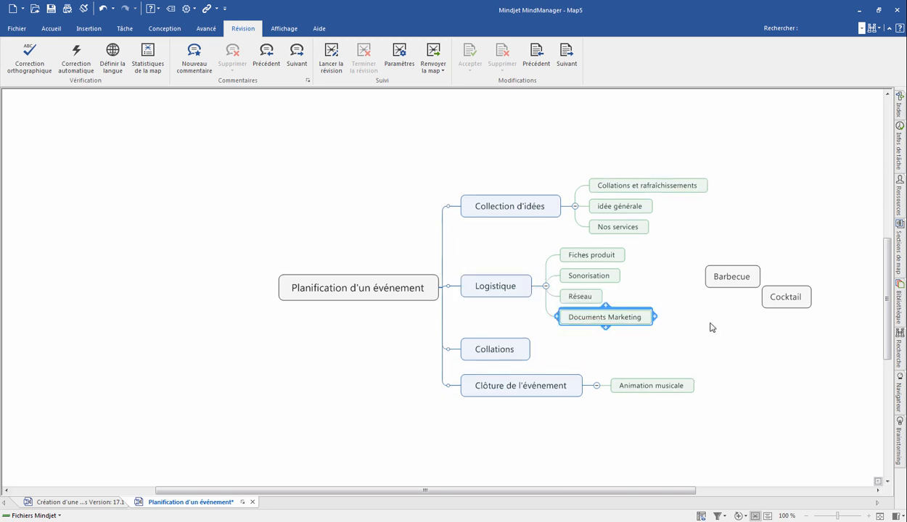
{"action": "left_click_drag", "start_coordinate": [688, 326], "coordinate": [801, 258]}
{"action": "left_click_drag", "start_coordinate": [740, 279], "coordinate": [574, 353]}
{"action": "left_click", "coordinate": [735, 358]}
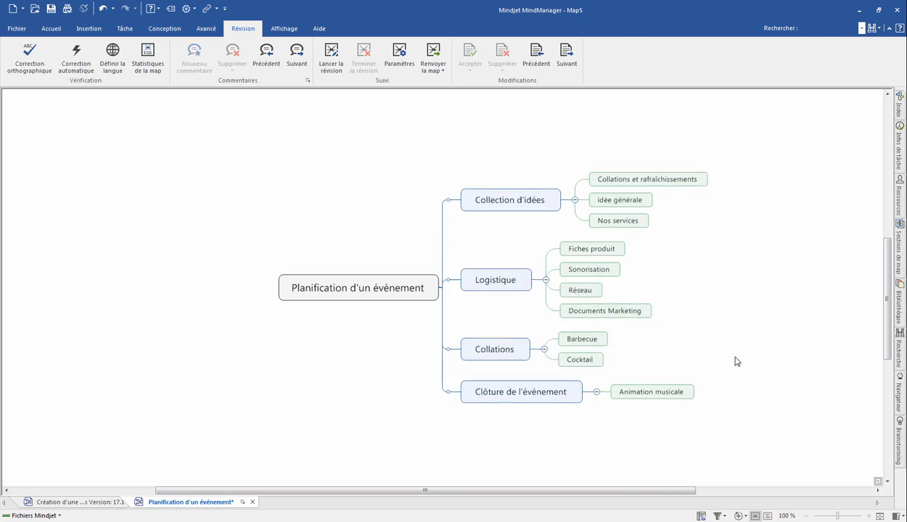
Step: Move Collations et rafraîchissements to Clôture de l'événement below Animation musicale, and undo that move
{"action": "left_click", "coordinate": [666, 393]}
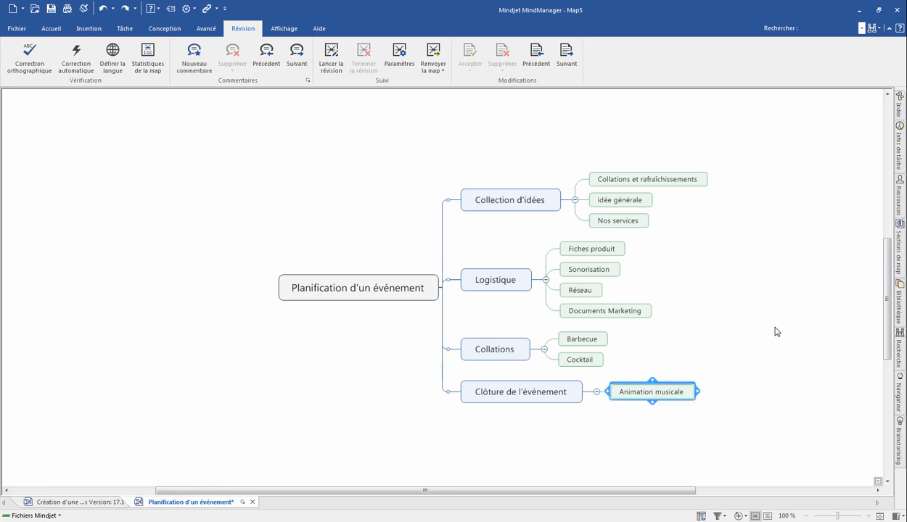
{"action": "left_click_drag", "start_coordinate": [644, 179], "coordinate": [600, 407]}
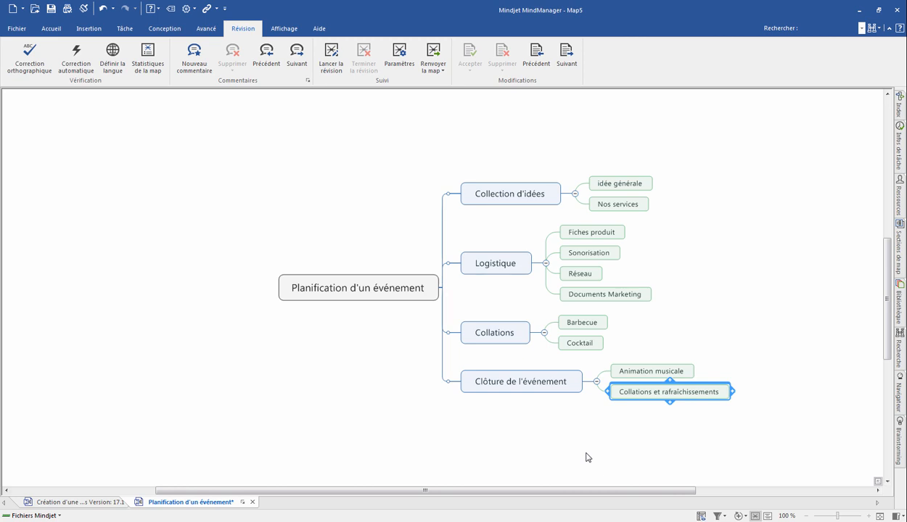
{"action": "key", "text": "ctrl+z"}
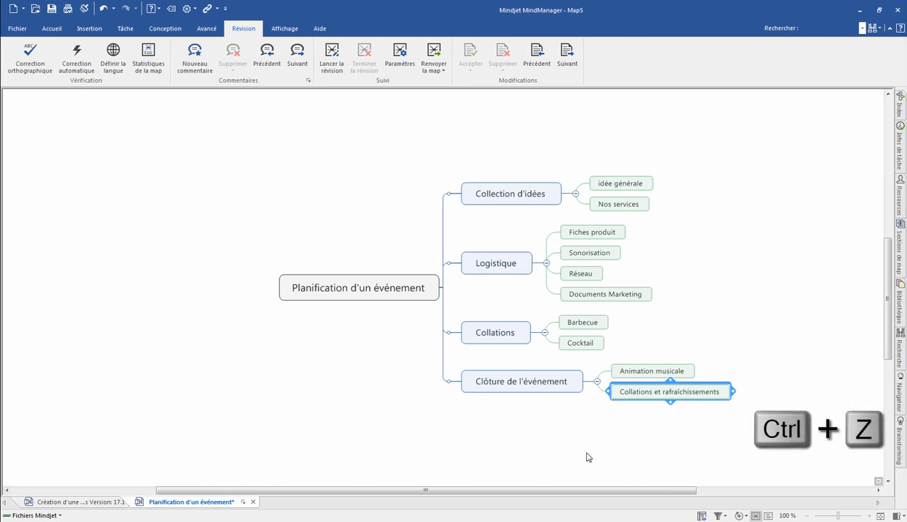